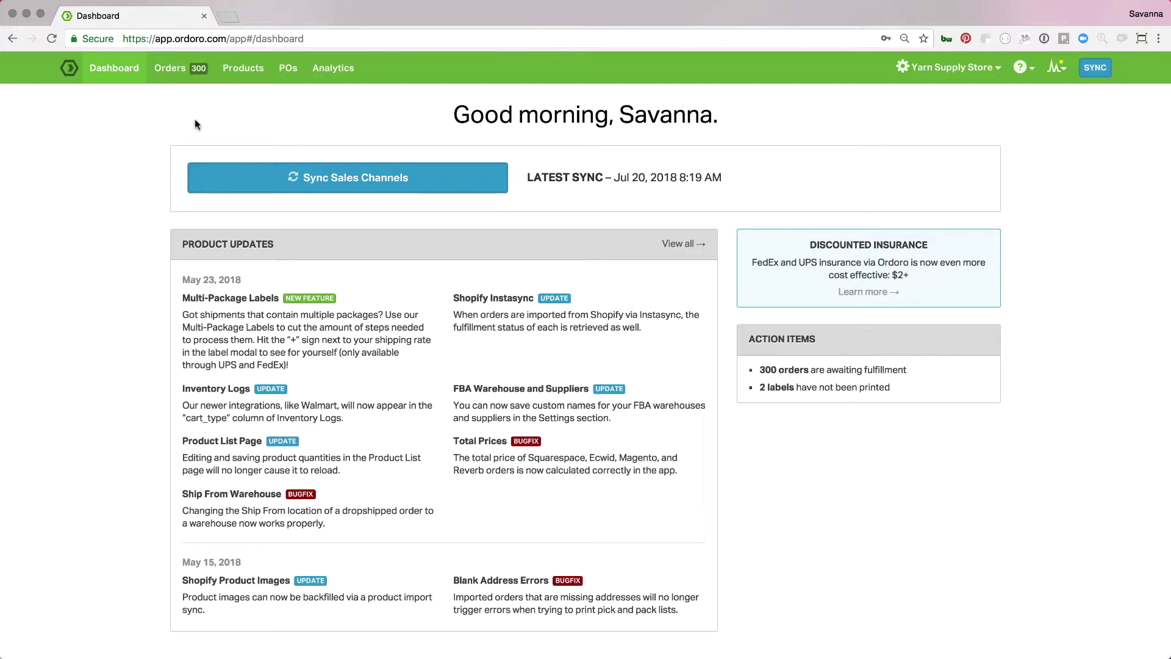
- Search the product list for "alize"
click(244, 69)
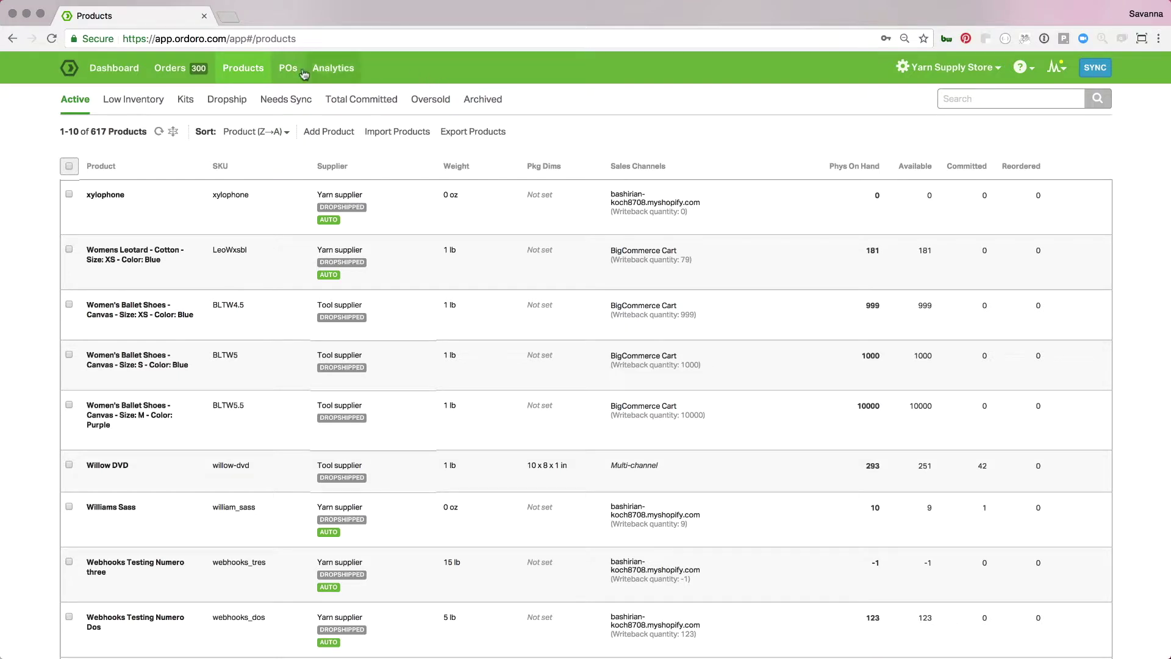
click(999, 101)
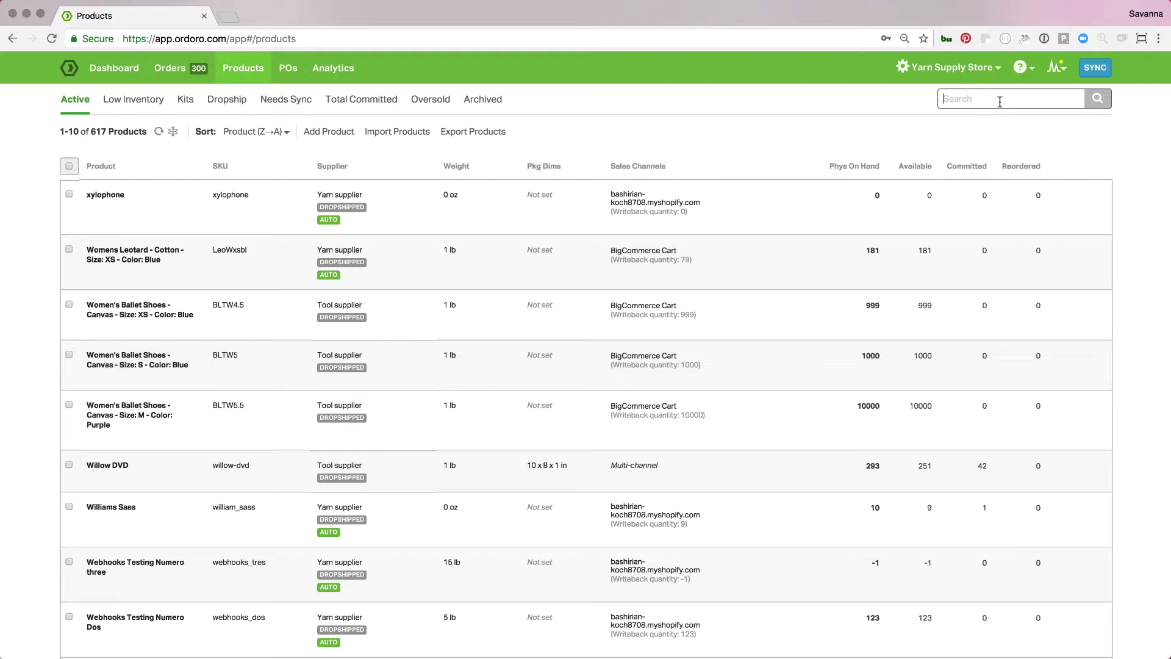
text(alize)
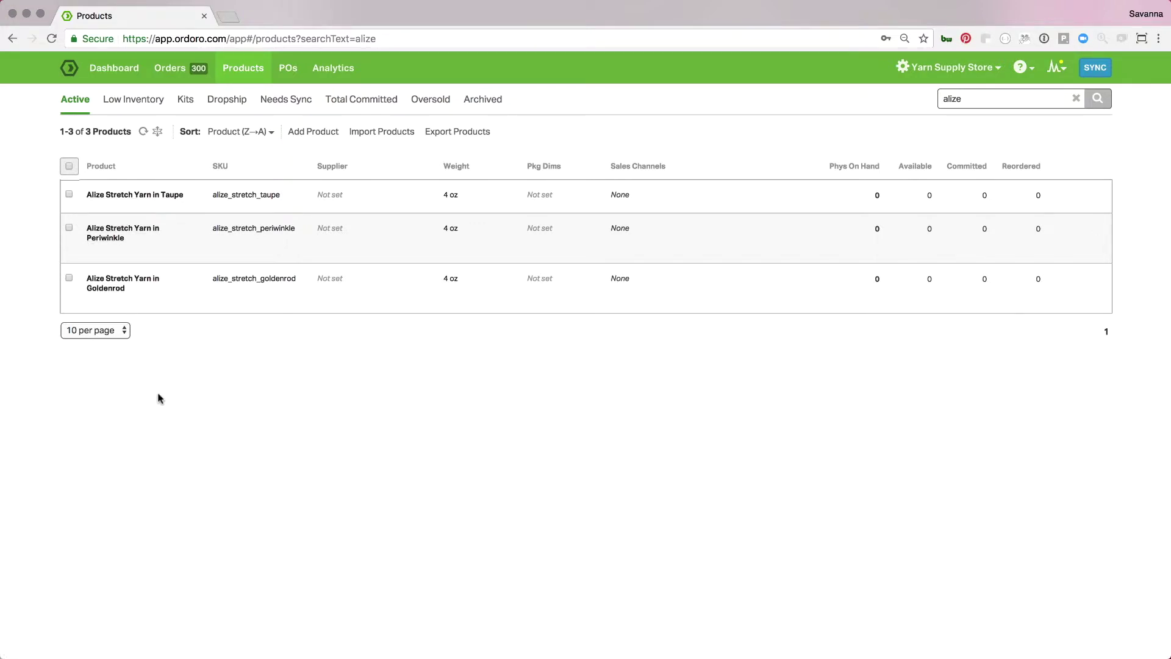
click(152, 196)
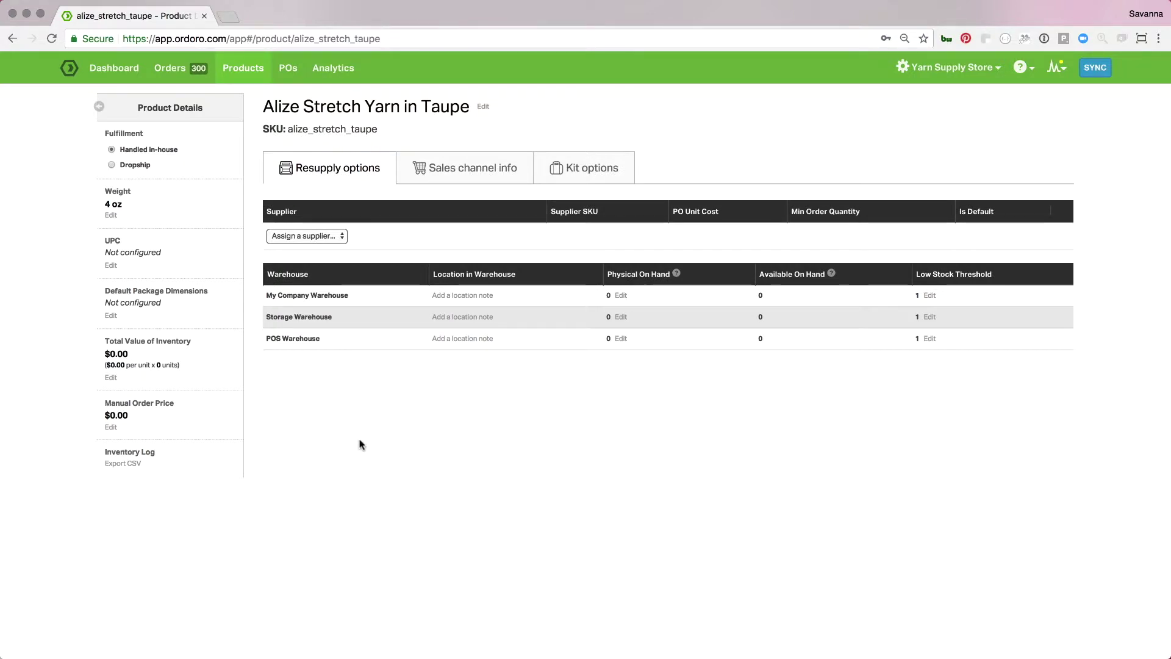
click(112, 265)
click(113, 261)
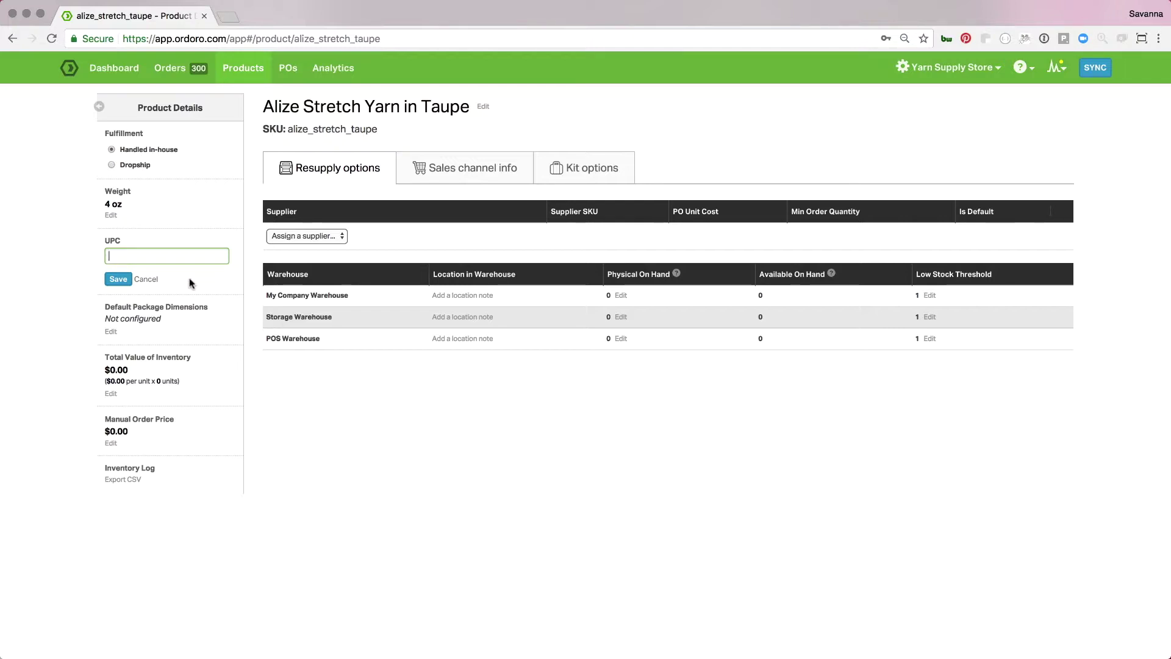
key(super+v)
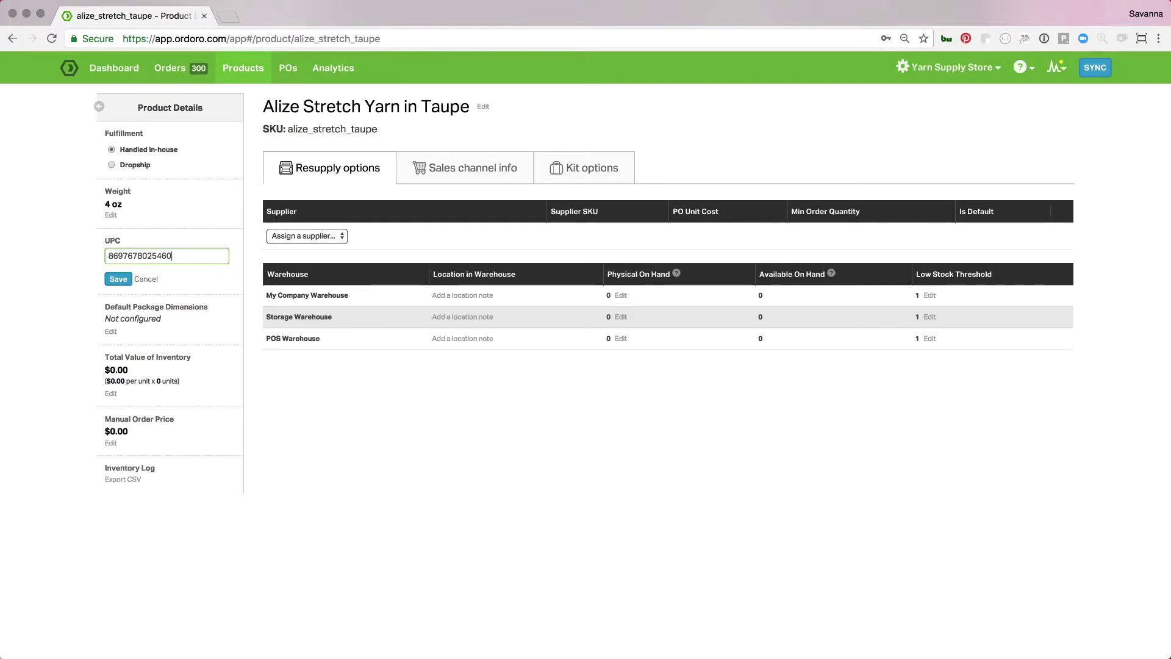
click(119, 278)
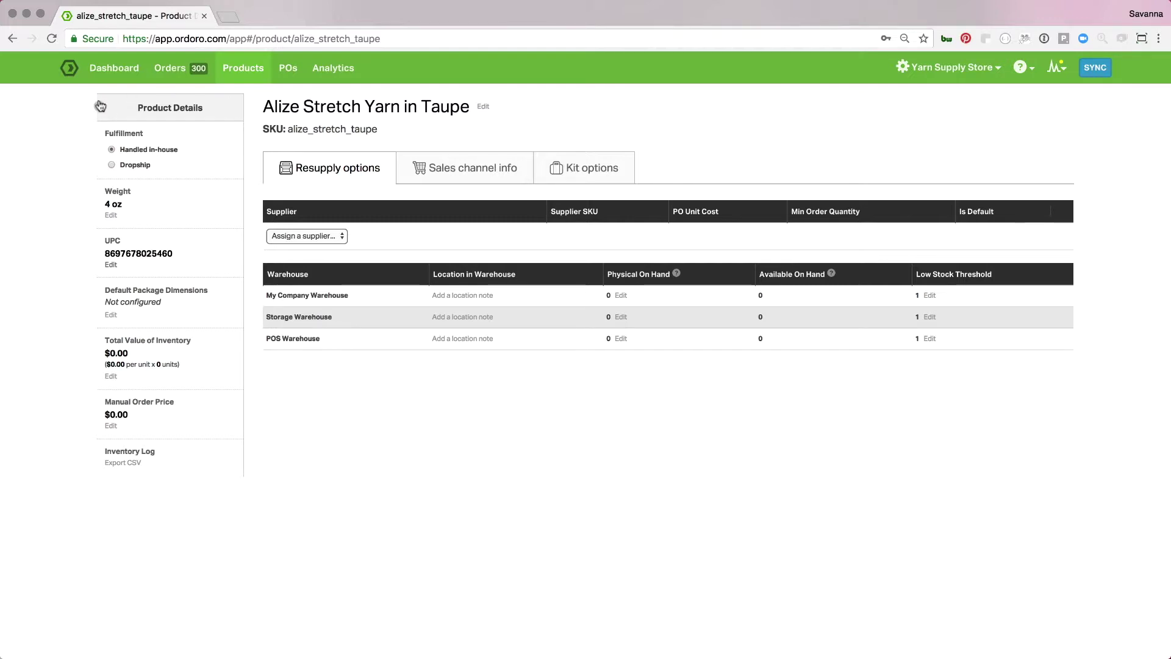
scroll(167, 143, left, 5)
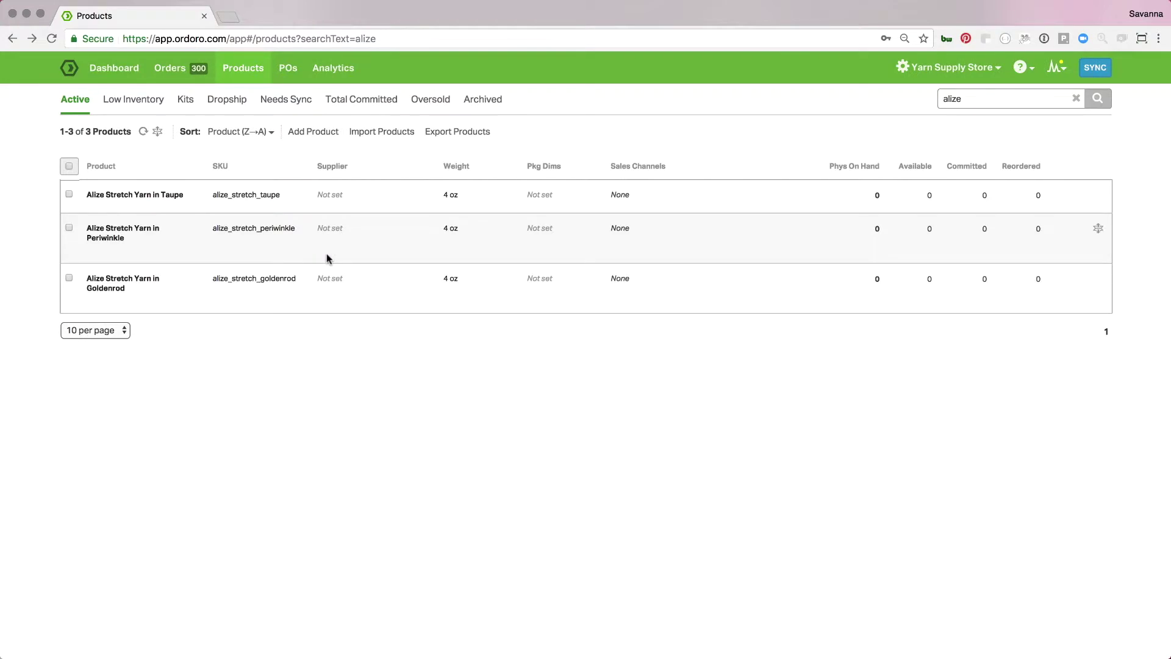
click(147, 237)
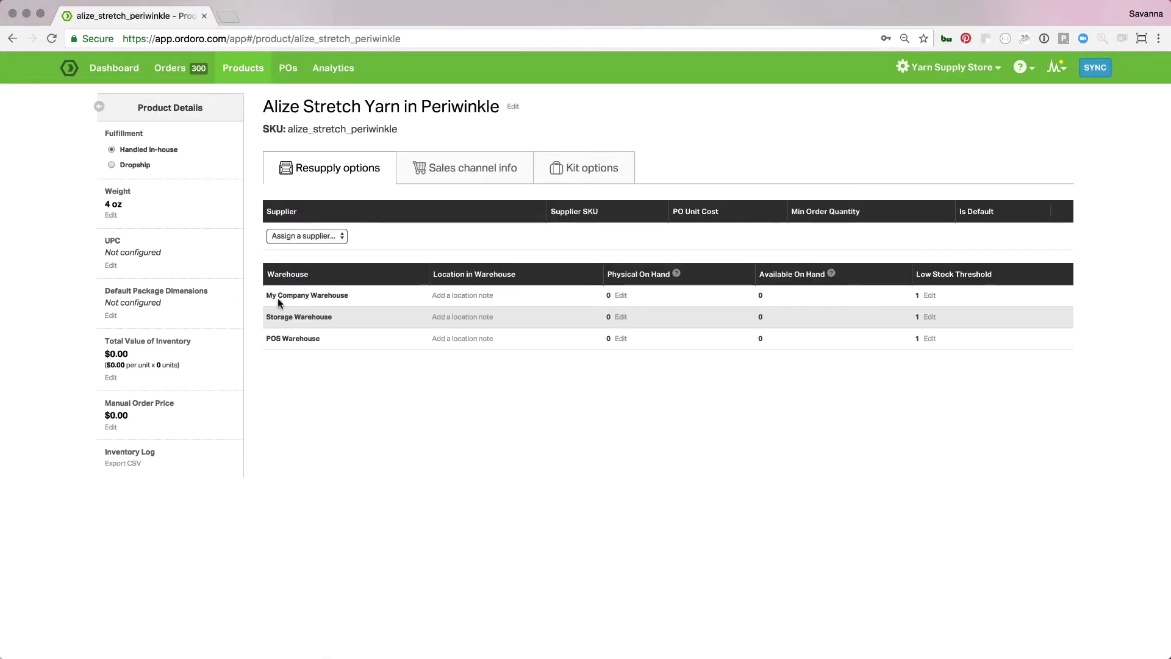
click(113, 268)
click(124, 259)
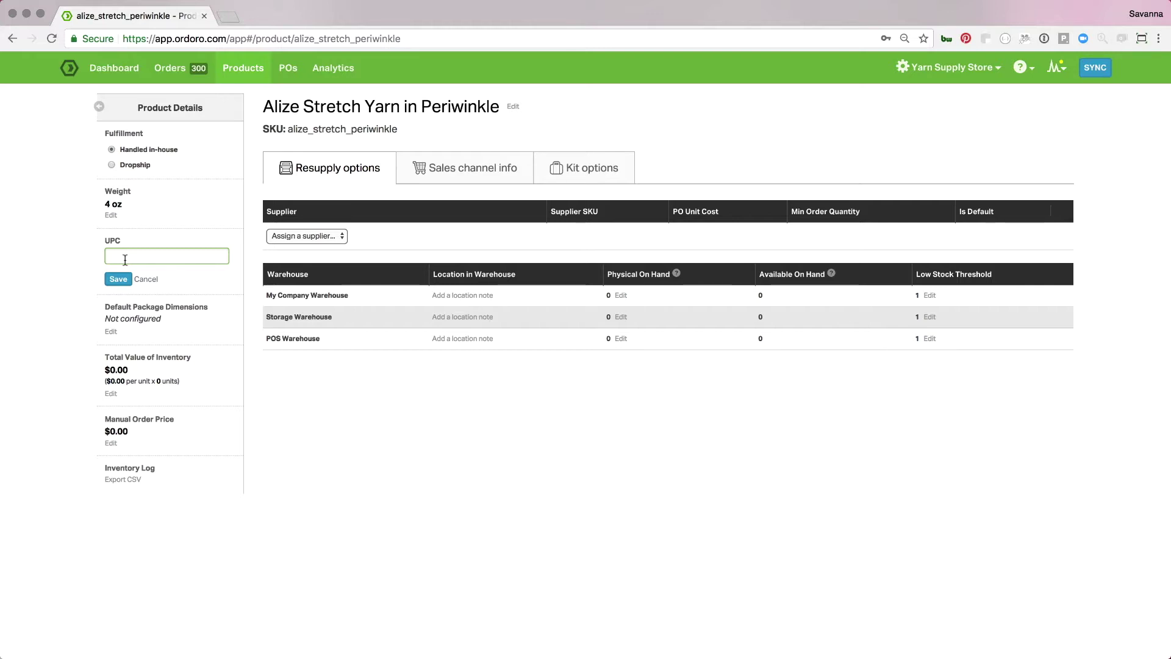
key(super+v)
click(118, 280)
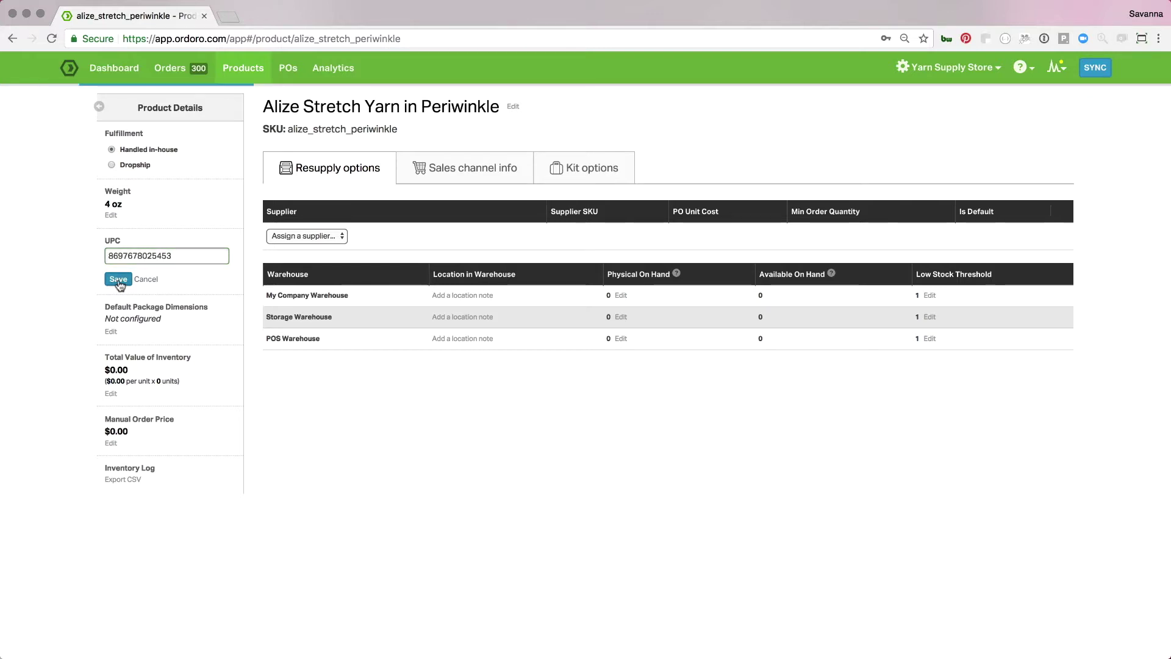
scroll(120, 283, left, 5)
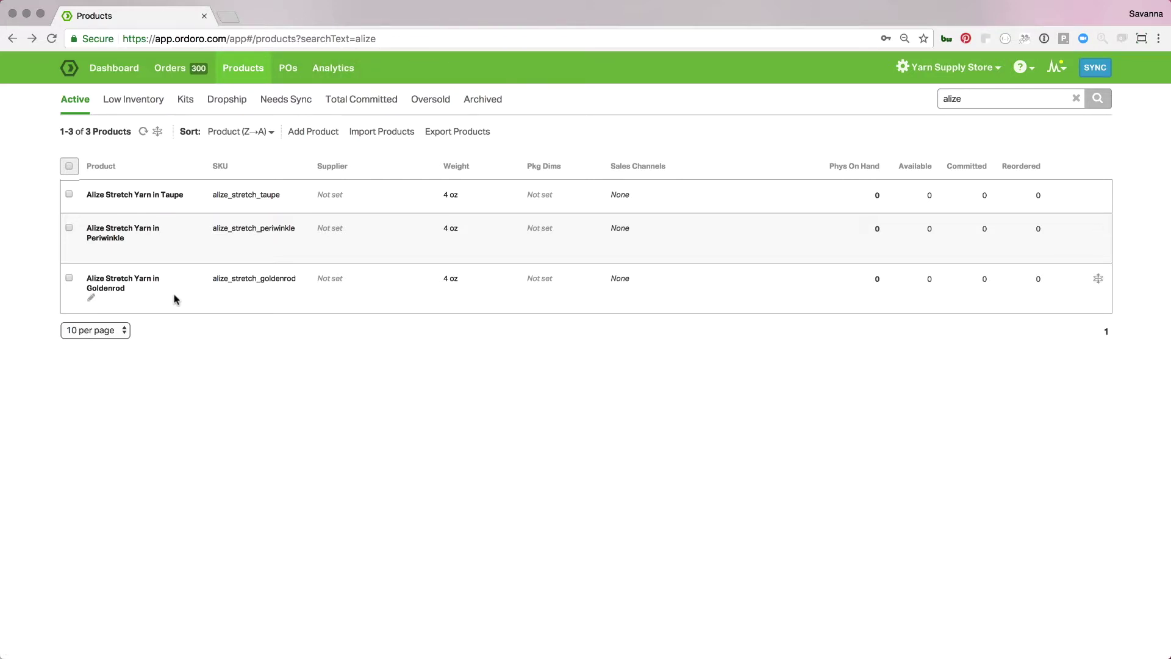
click(141, 285)
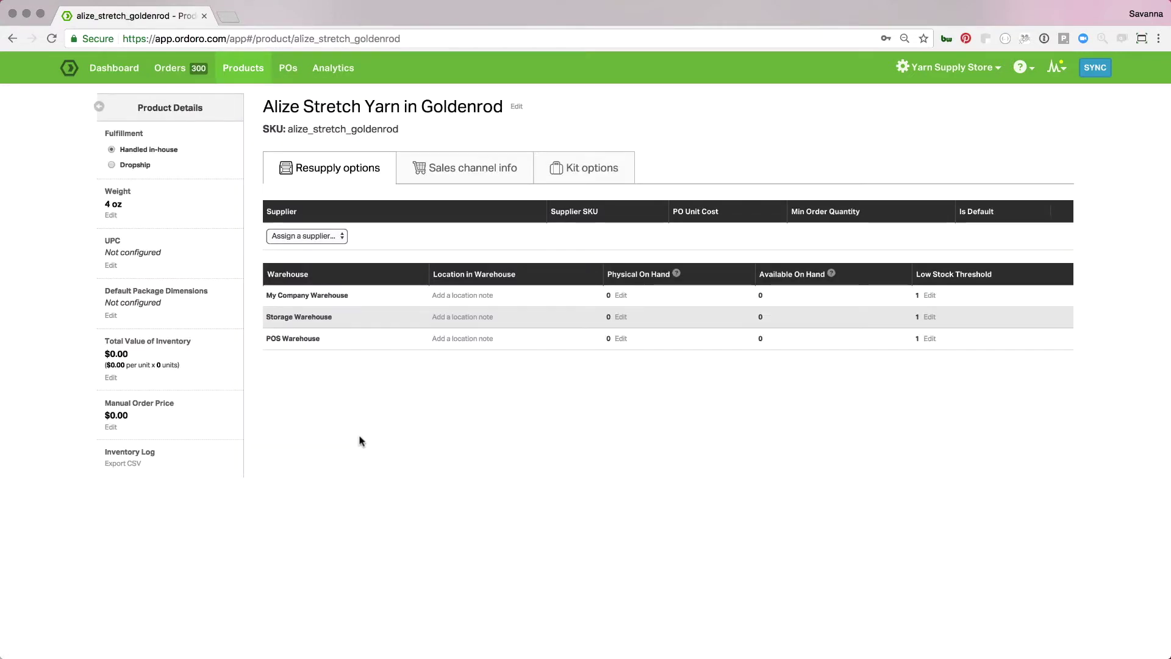
click(112, 265)
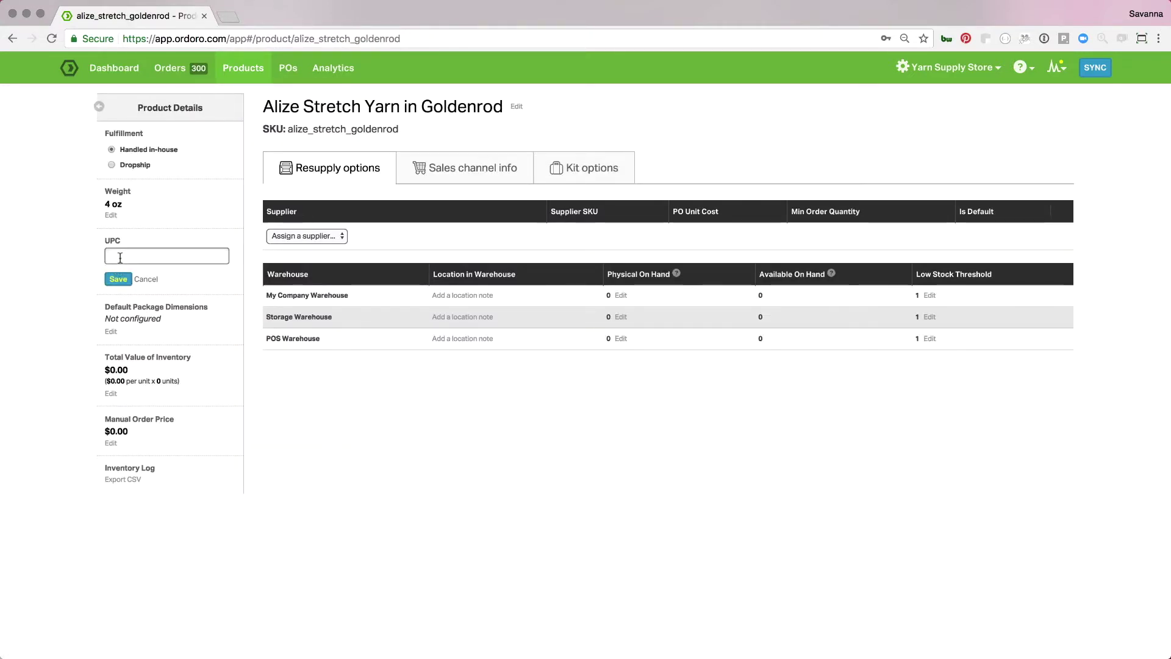
click(120, 258)
key(super+v)
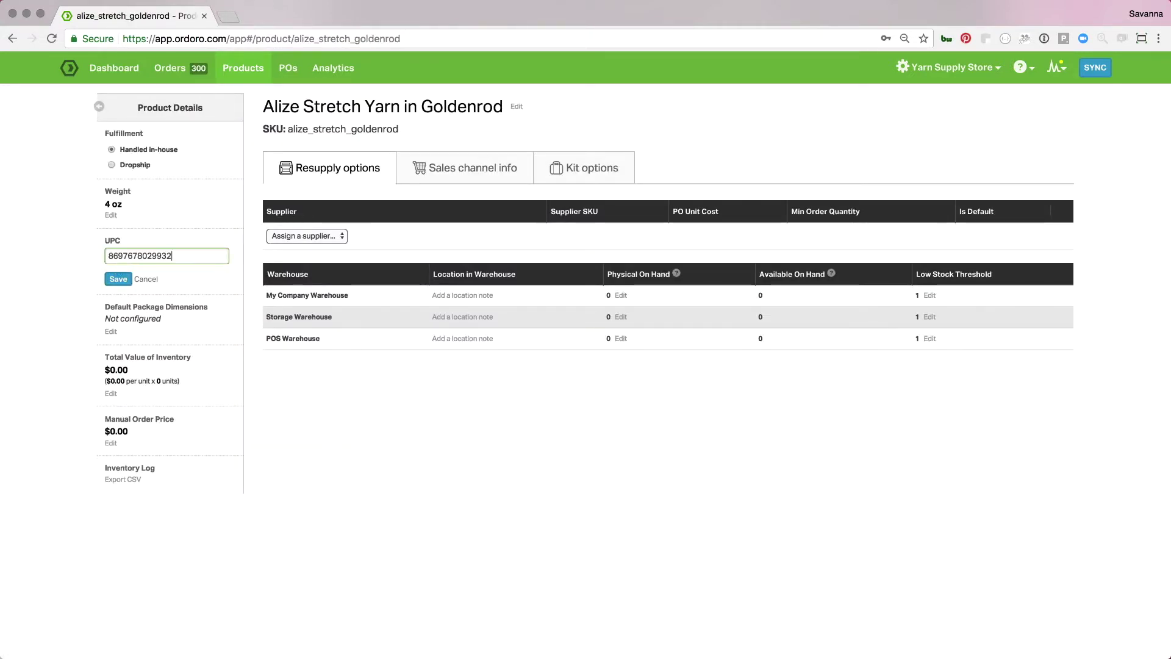
click(116, 279)
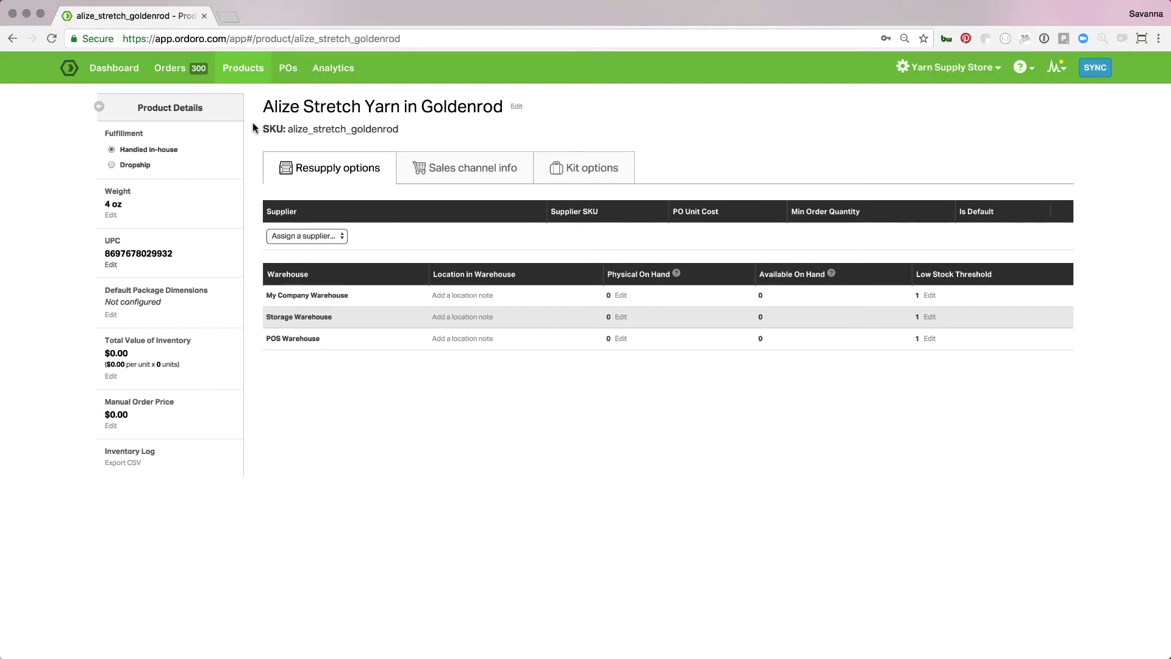
scroll(250, 99, left, 5)
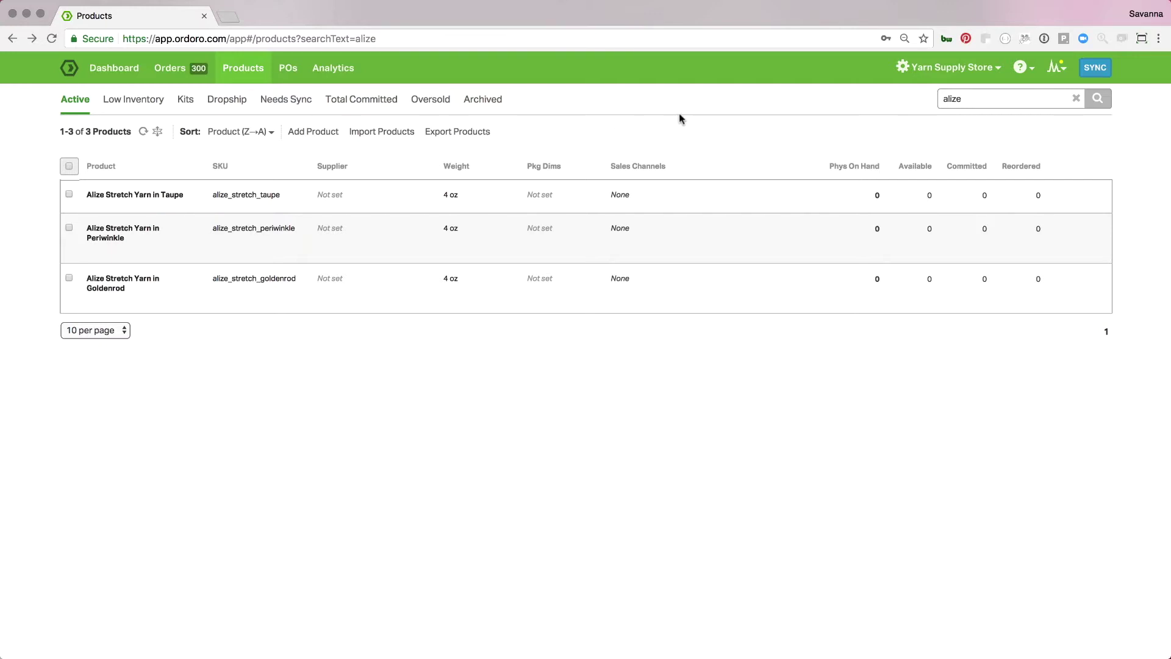
- Choose Update Product as the data import type and download its example CSV file
click(918, 67)
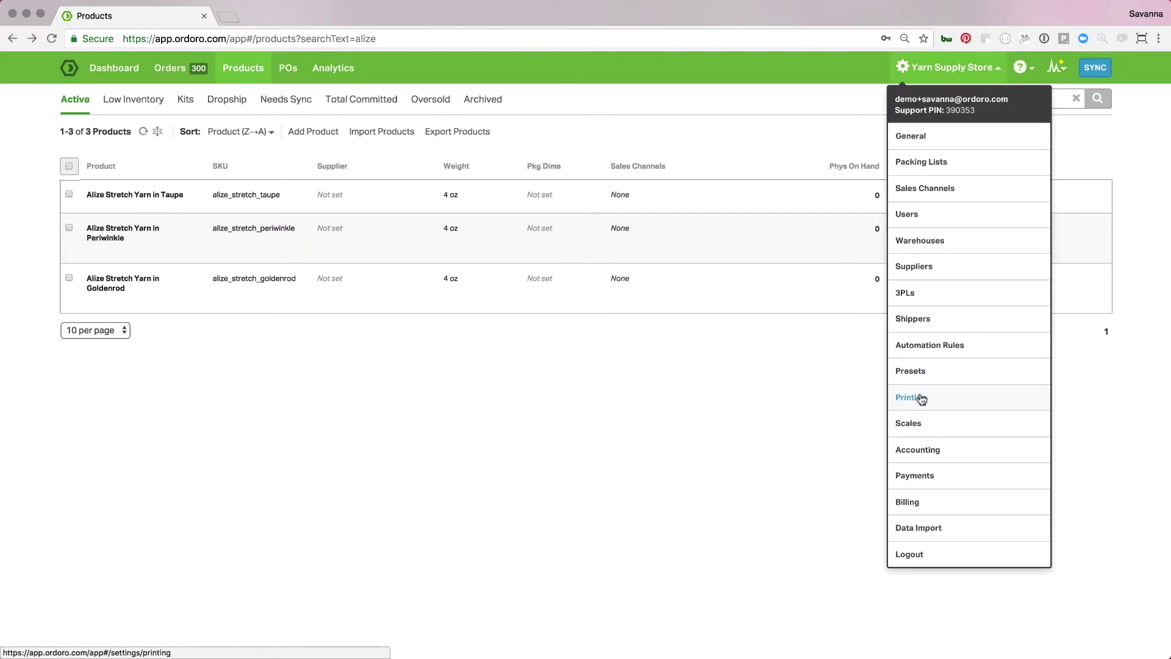
click(921, 527)
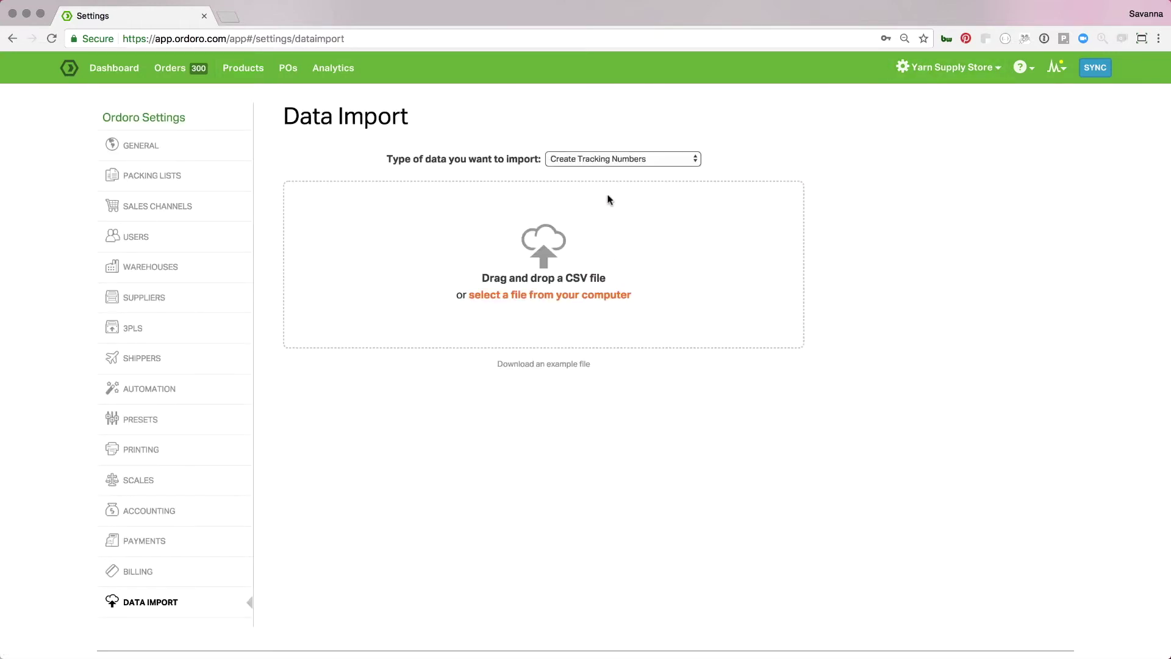
click(605, 160)
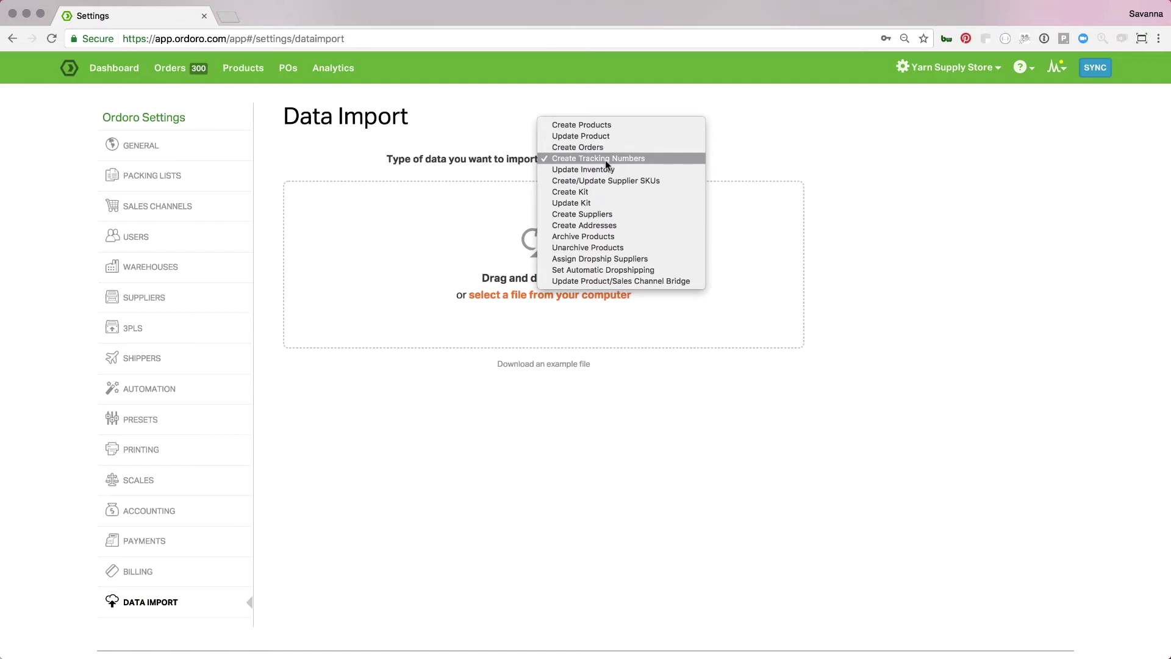
click(596, 137)
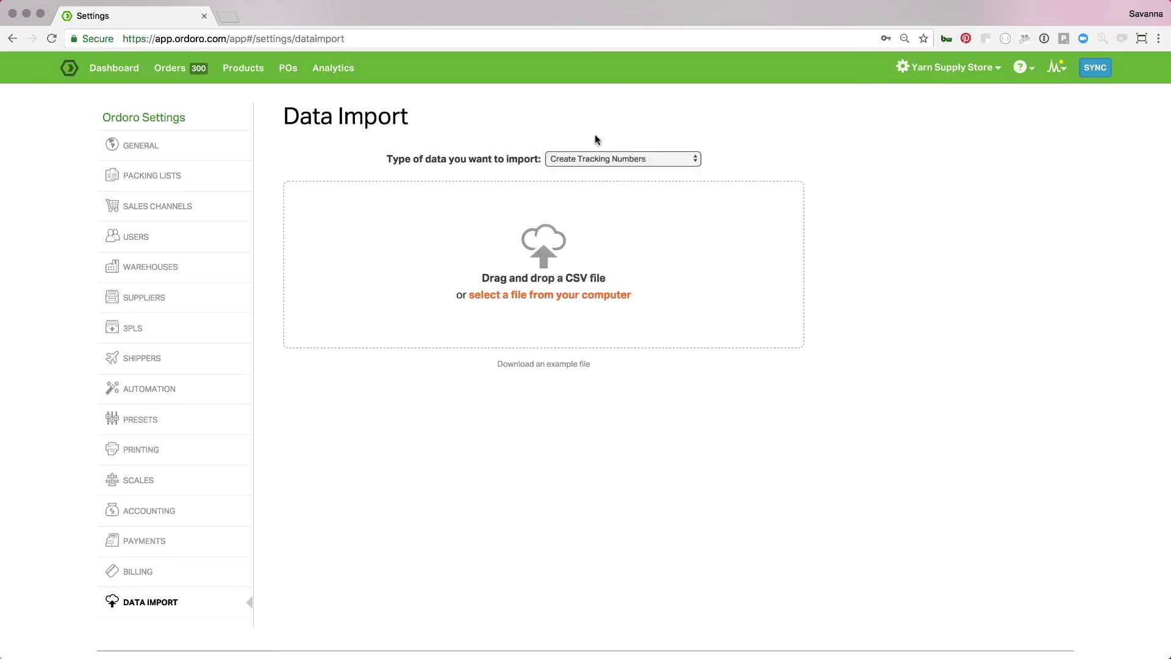
click(546, 364)
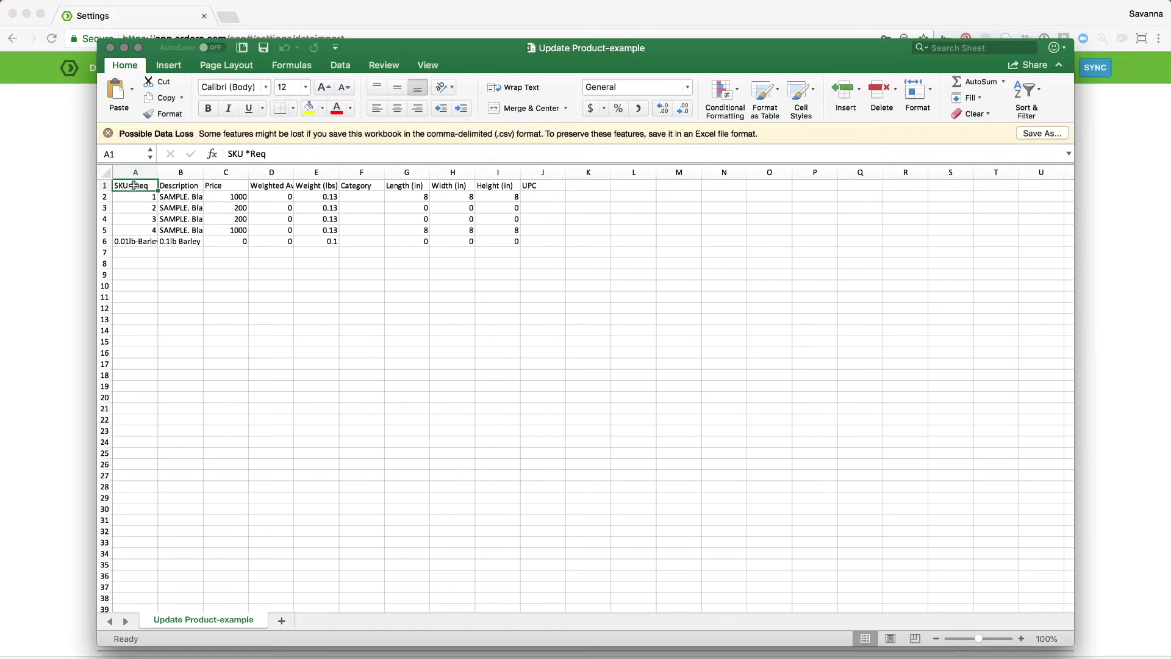
- Examine the column headers of the Update Product example spreadsheet from SKU to UPC, including the required marker on SKU
key(Right)
key(Right)
key(Right)
key(Right)
key(Right)
key(Right)
key(Right)
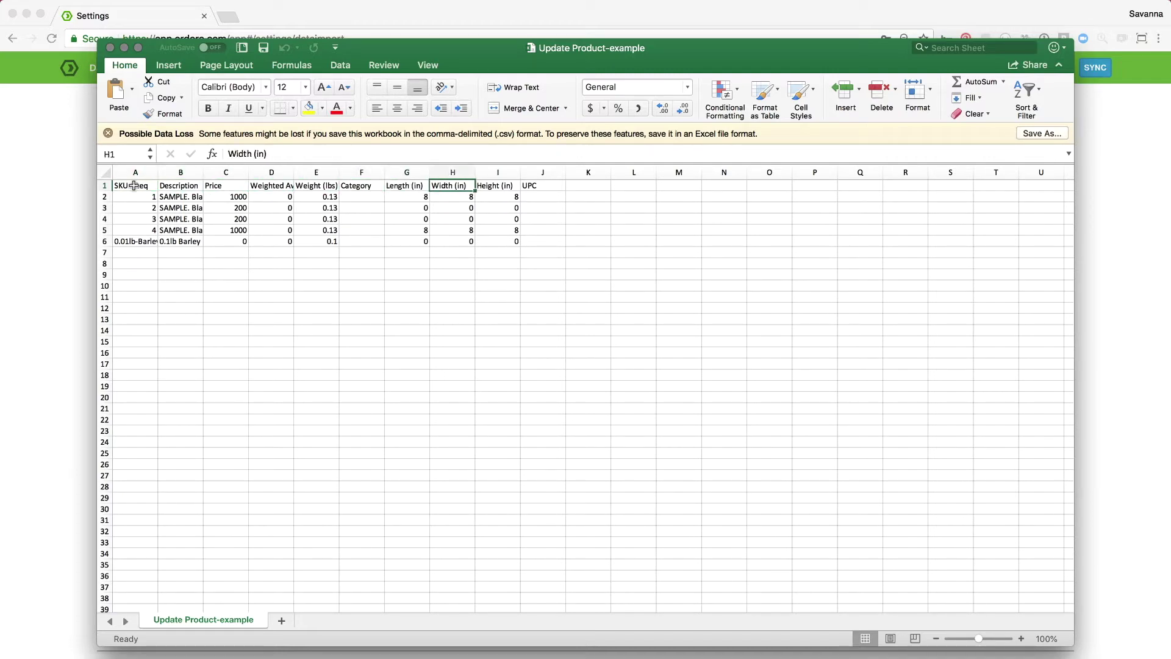
key(Right)
key(Right)
key(Left)
key(Left)
key(Left)
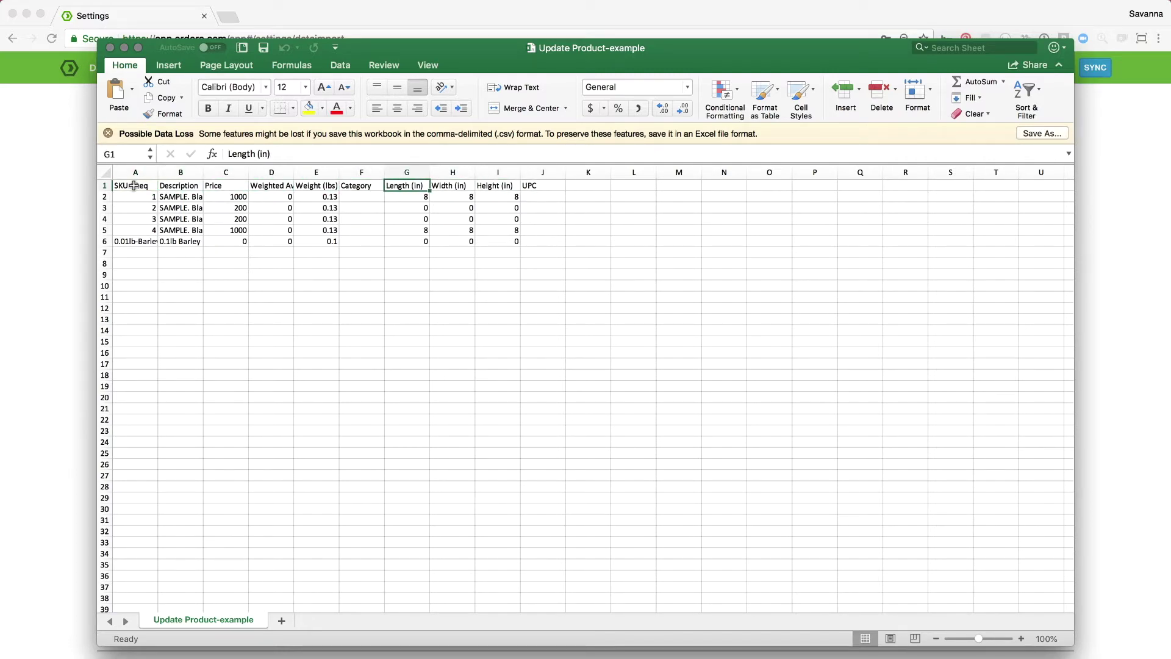
key(Left)
key(Left)
key(Left)
key(Left)
key(Left)
key(Left)
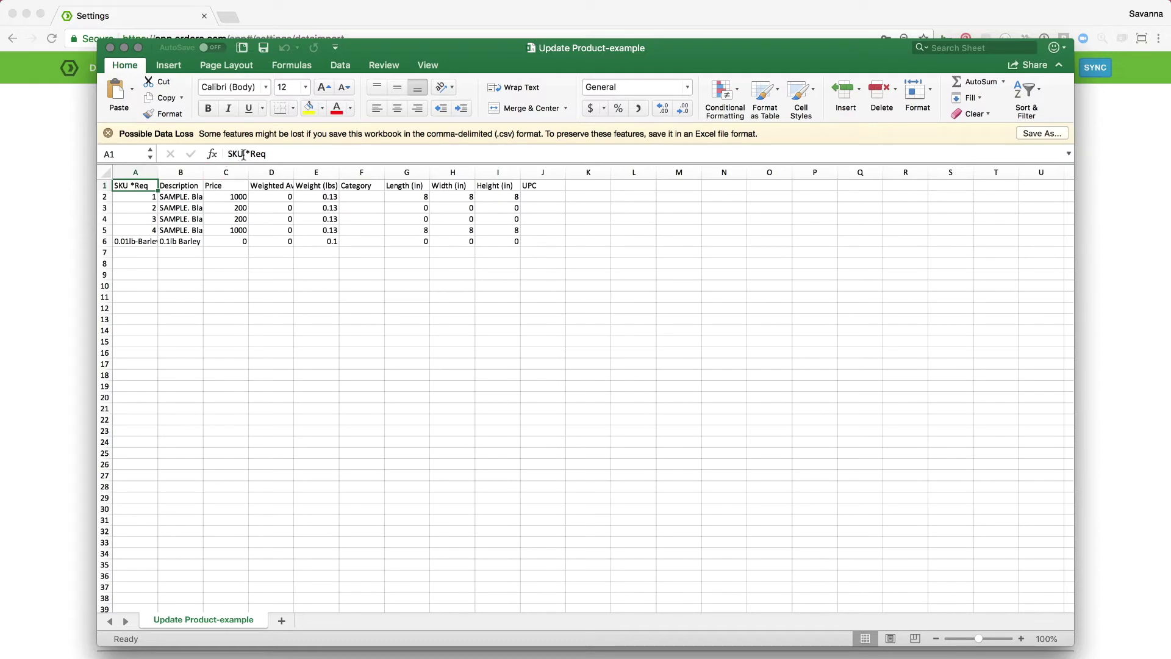
drag(243, 154, 273, 154)
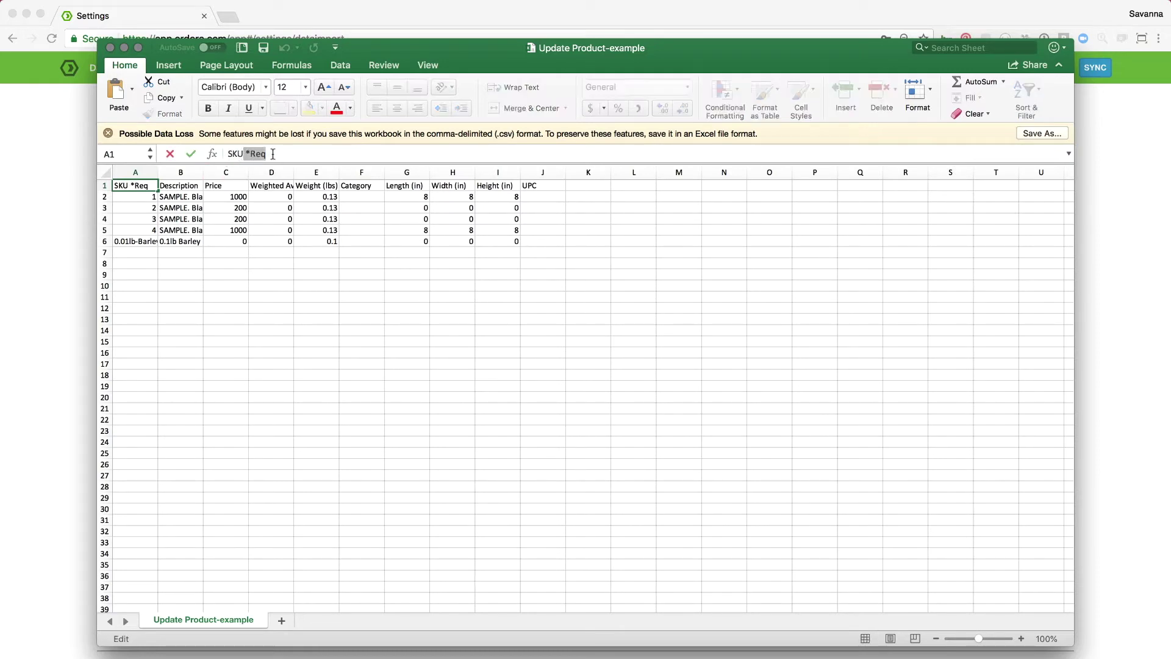
click(272, 154)
- Delete the Description through Height columns so only the SKU and UPC columns remain, and check the UPC cells
drag(497, 173, 186, 173)
right_click(186, 173)
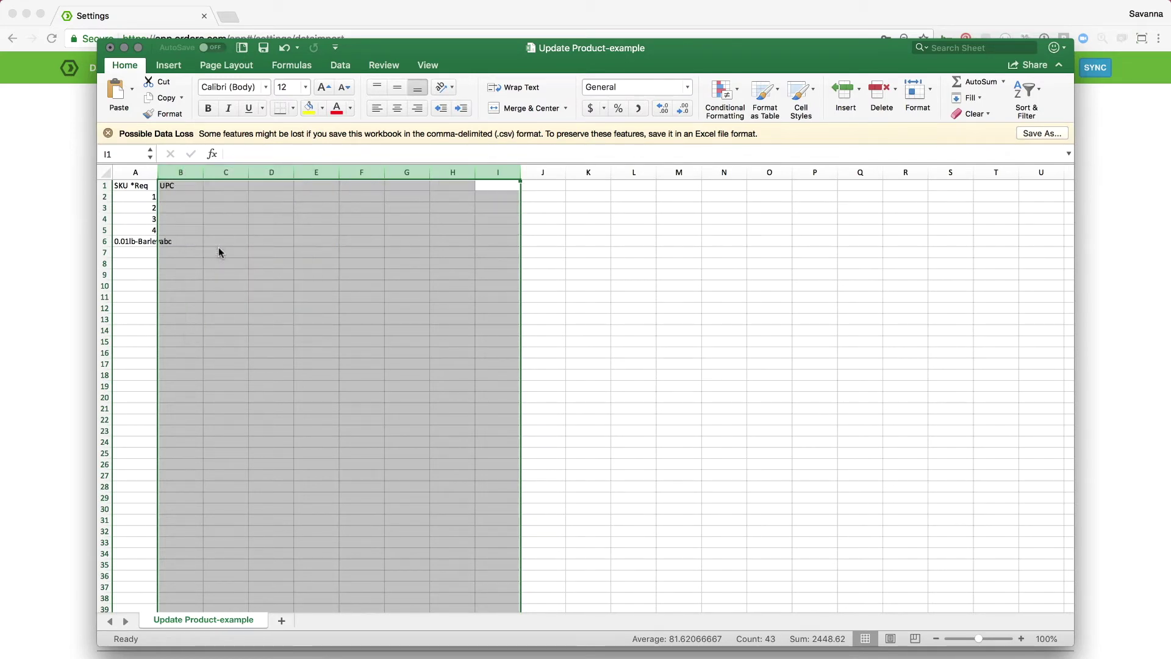
click(194, 232)
click(181, 197)
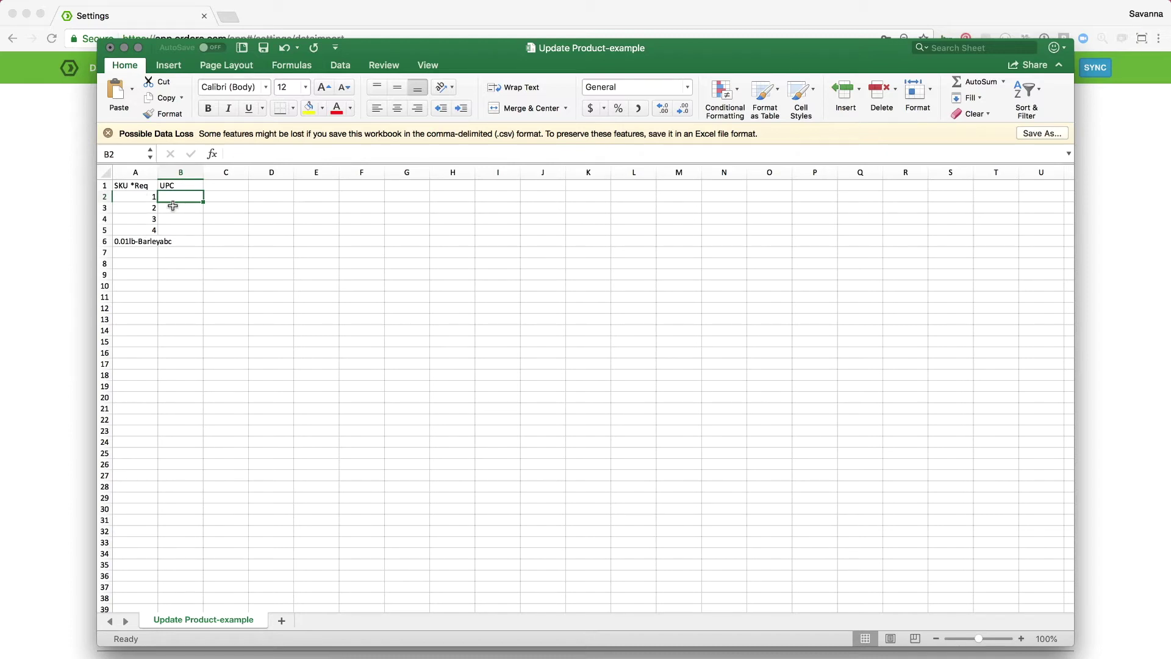
click(180, 242)
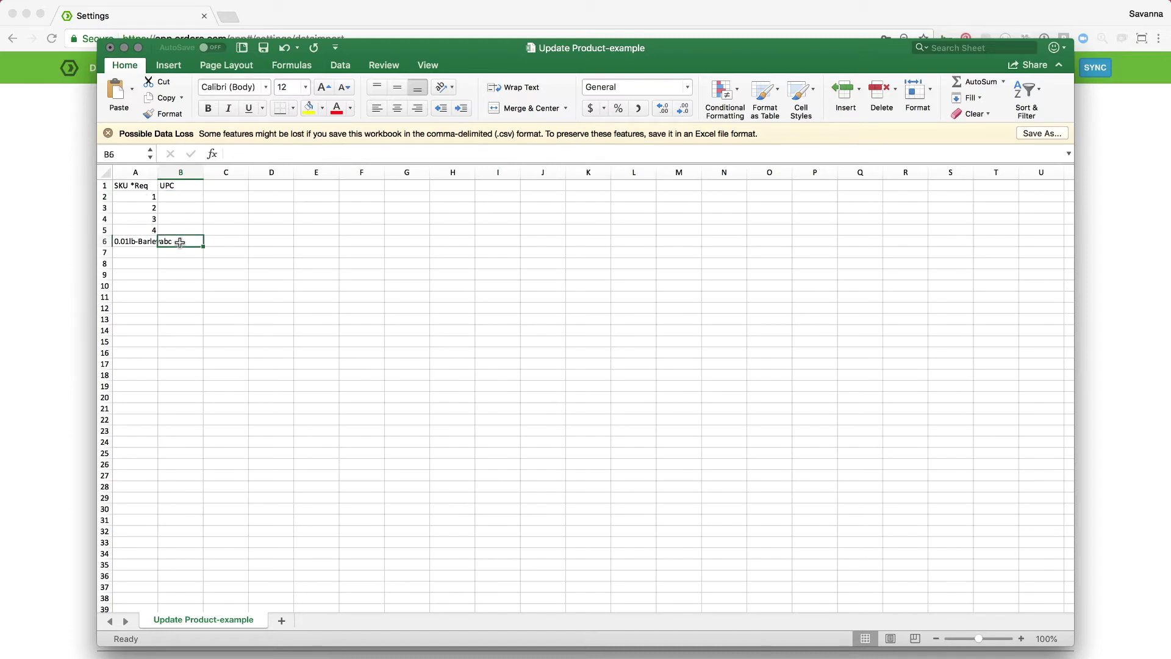
- Switch back to Ordoro, view the UPC editing field of the Womens Leotard XS Blue product, and cancel the edit
click(31, 293)
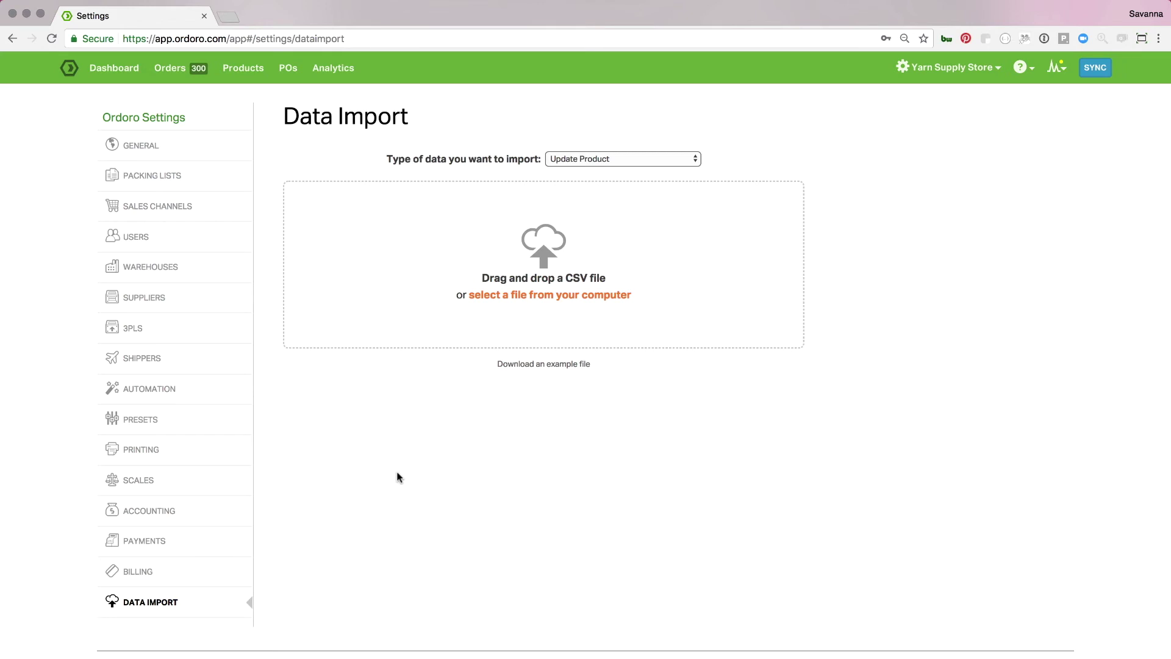
click(245, 70)
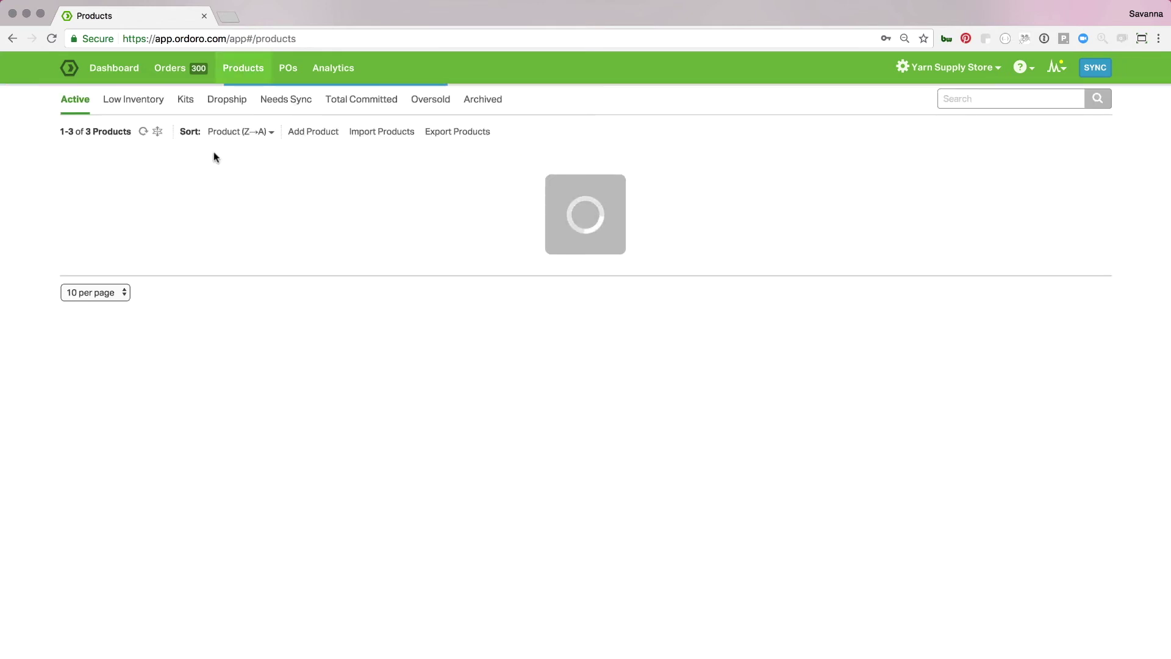
click(130, 259)
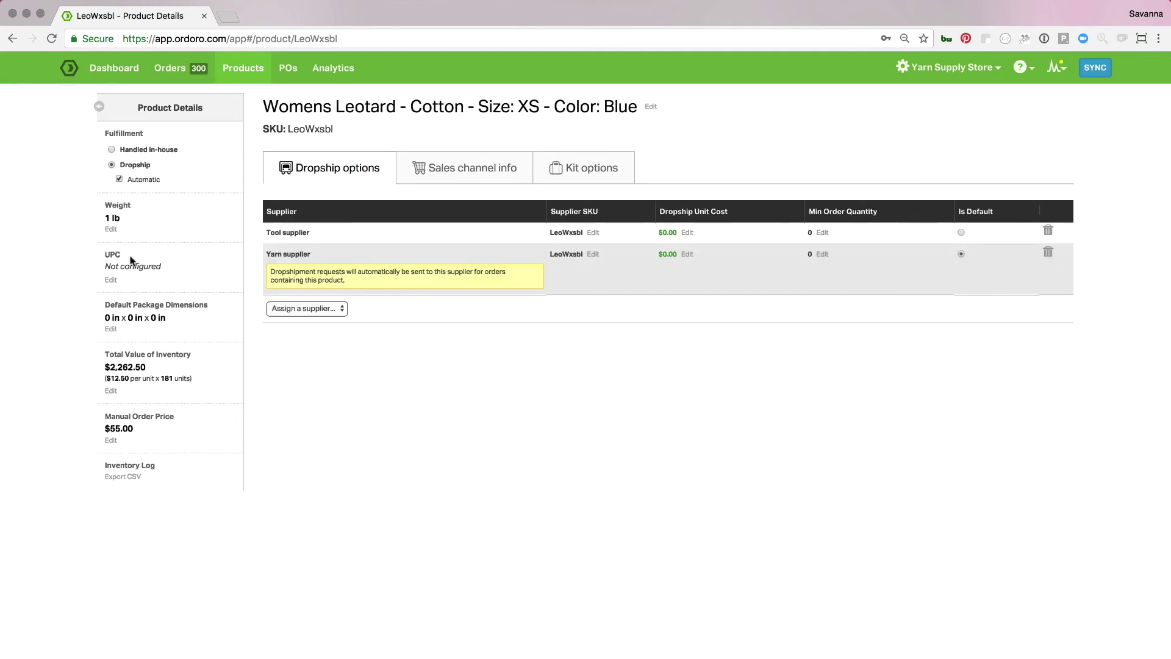
click(111, 279)
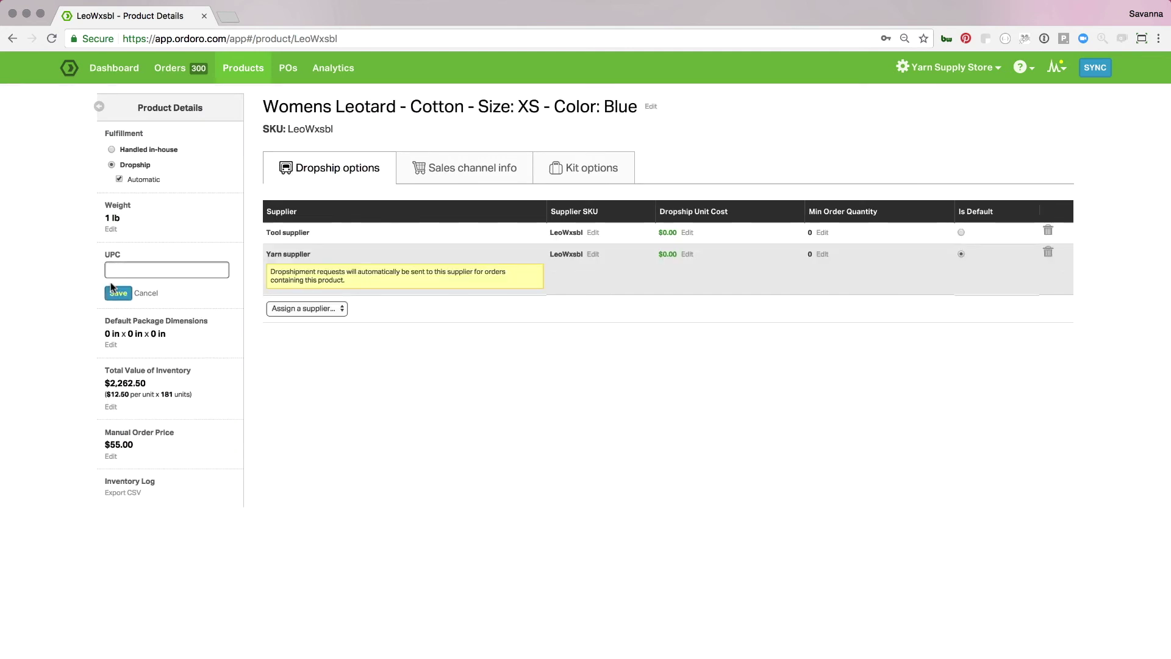
click(146, 295)
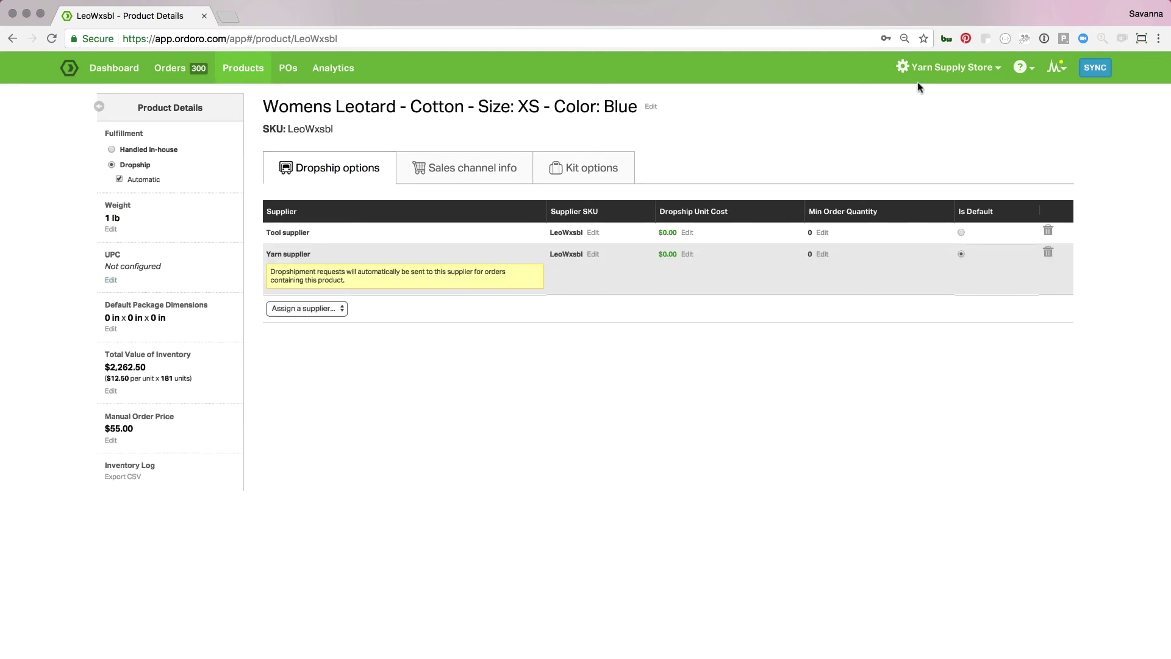
- Return to the Data Import page in the store settings
click(939, 67)
click(985, 528)
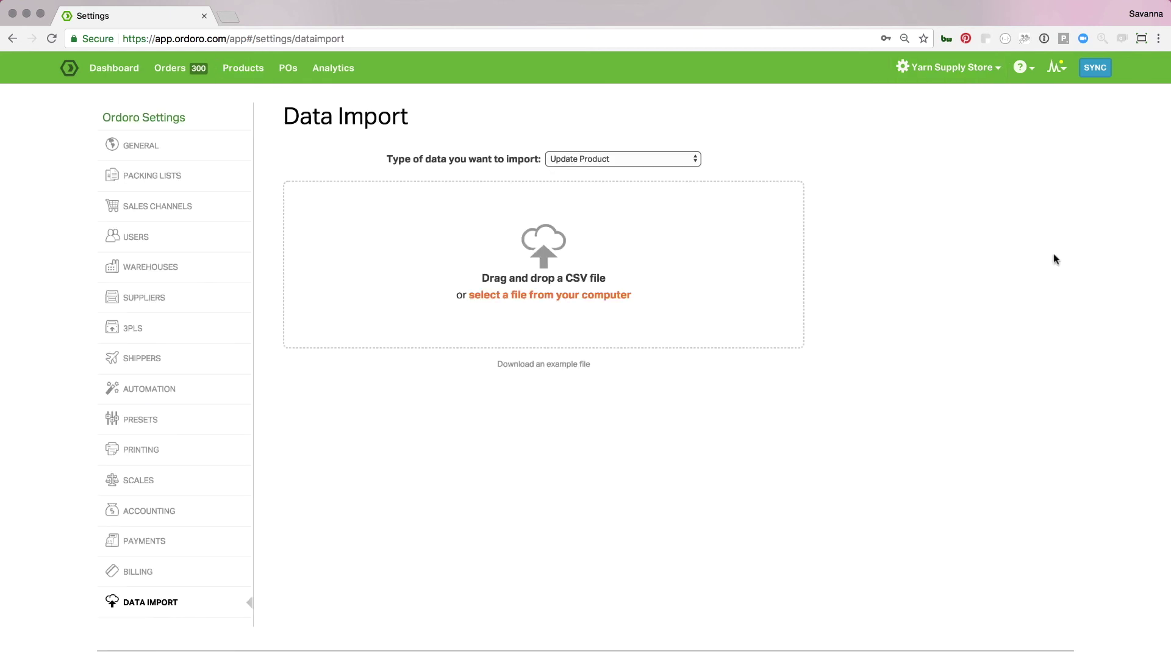